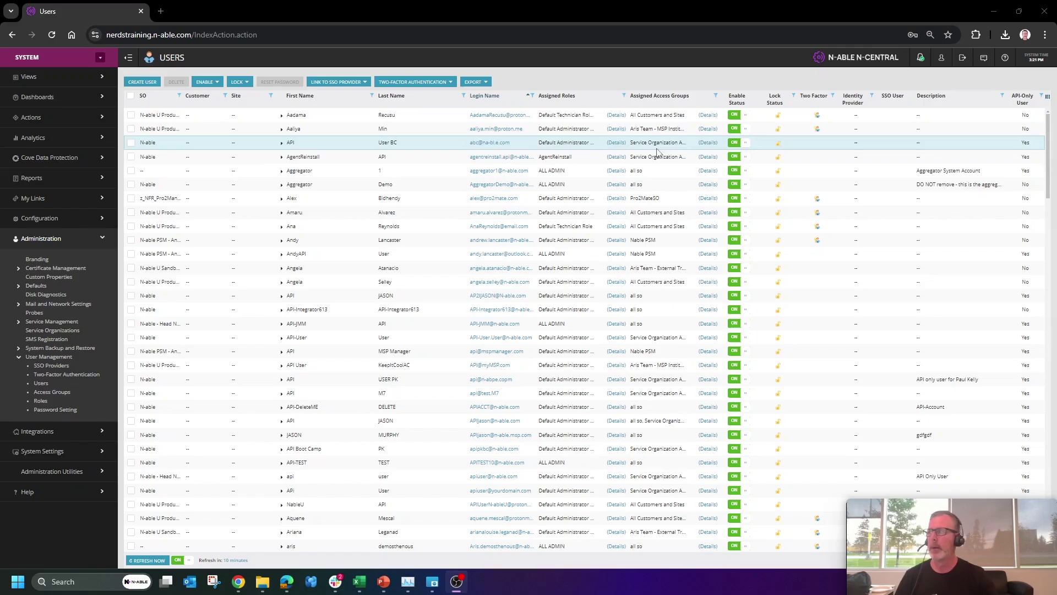
- Filter users by the demo user's login name, select that account, and show its SSO linking options
left_click(44, 383)
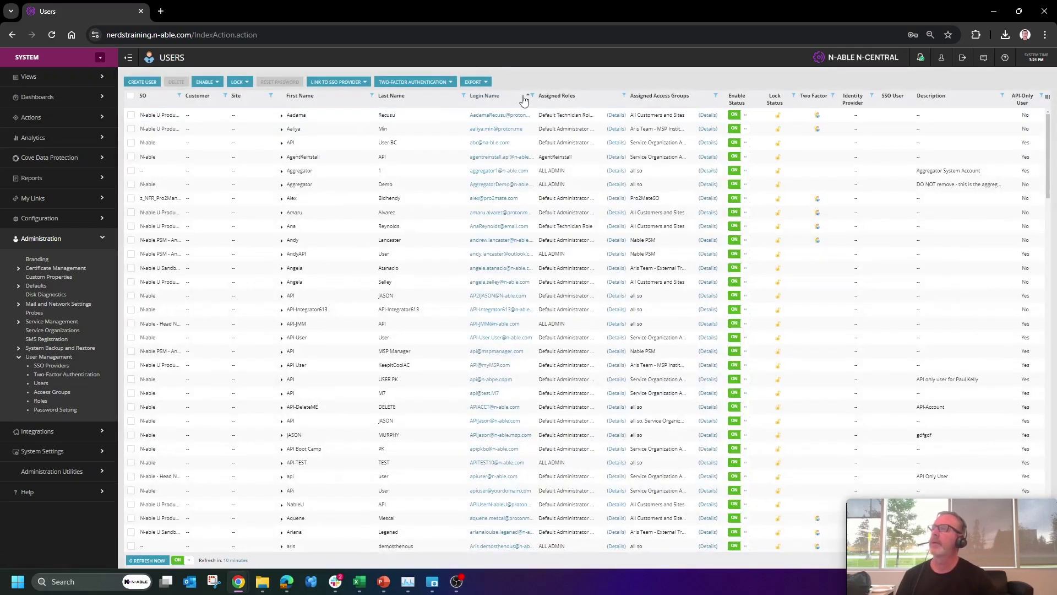
left_click(531, 96)
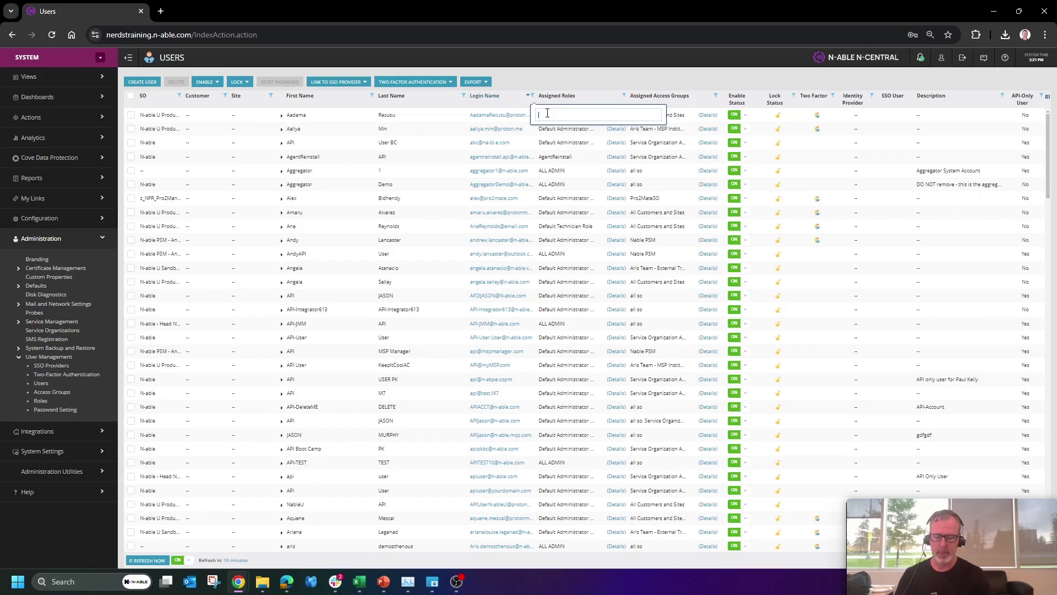
type("jason")
left_click(466, 274)
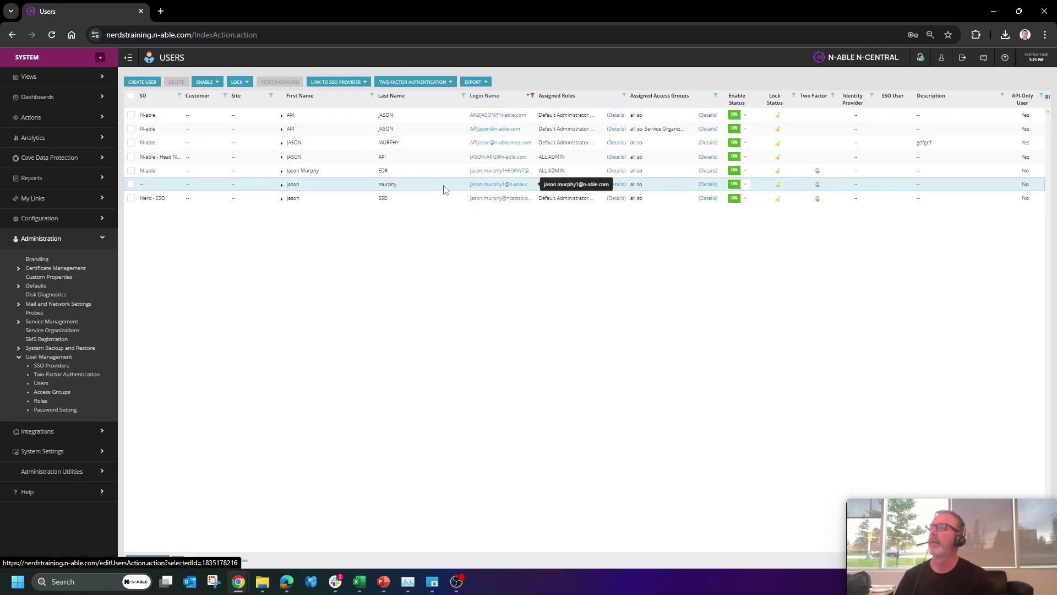
left_click(131, 185)
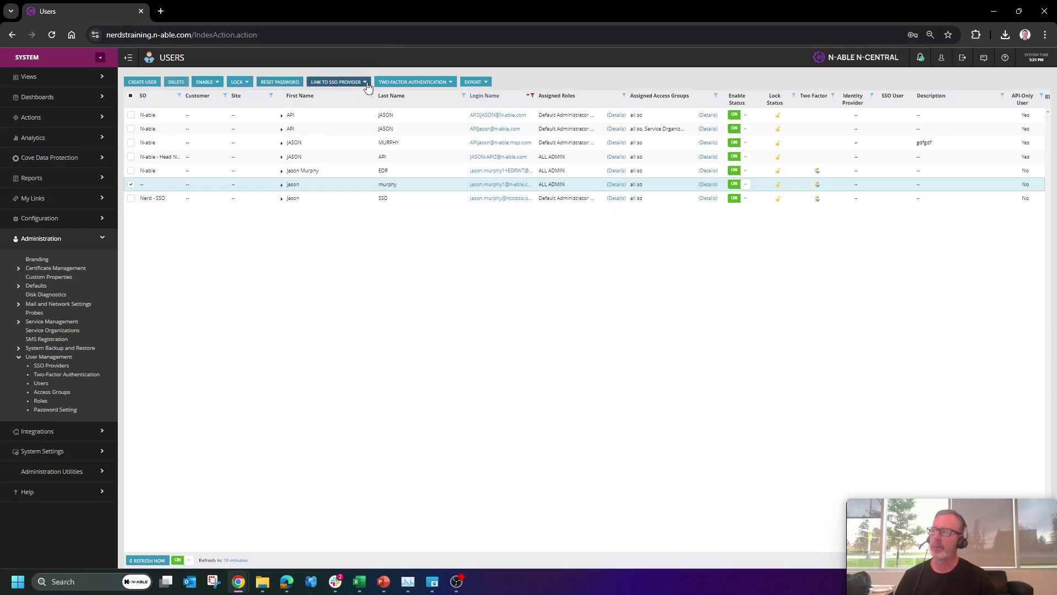
left_click(342, 83)
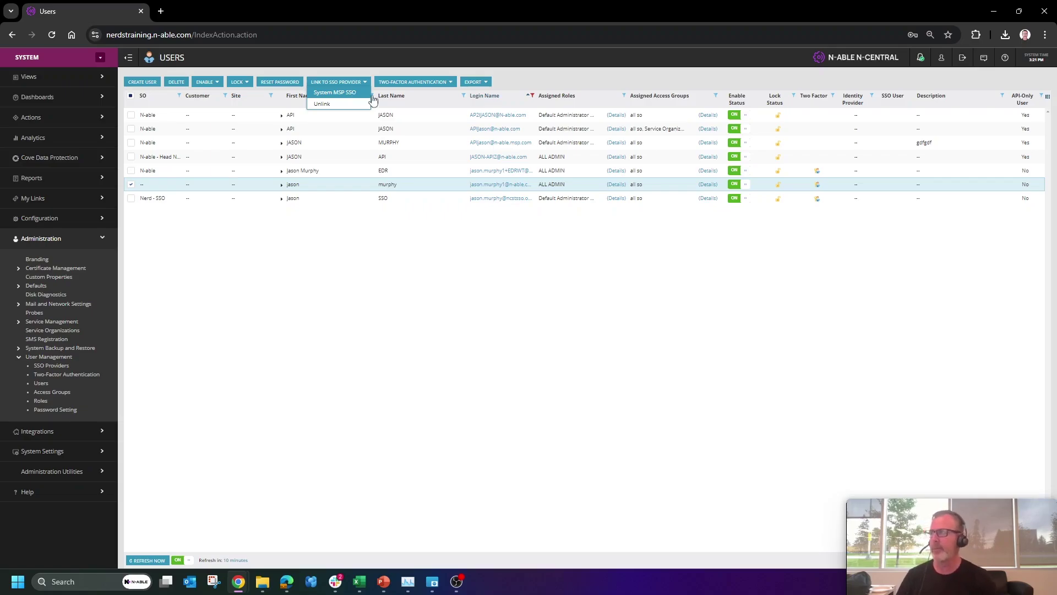
- Link the selected account to System MSP SSO, acknowledging the irreversible-enrollment disclaimer, and apply
left_click(351, 94)
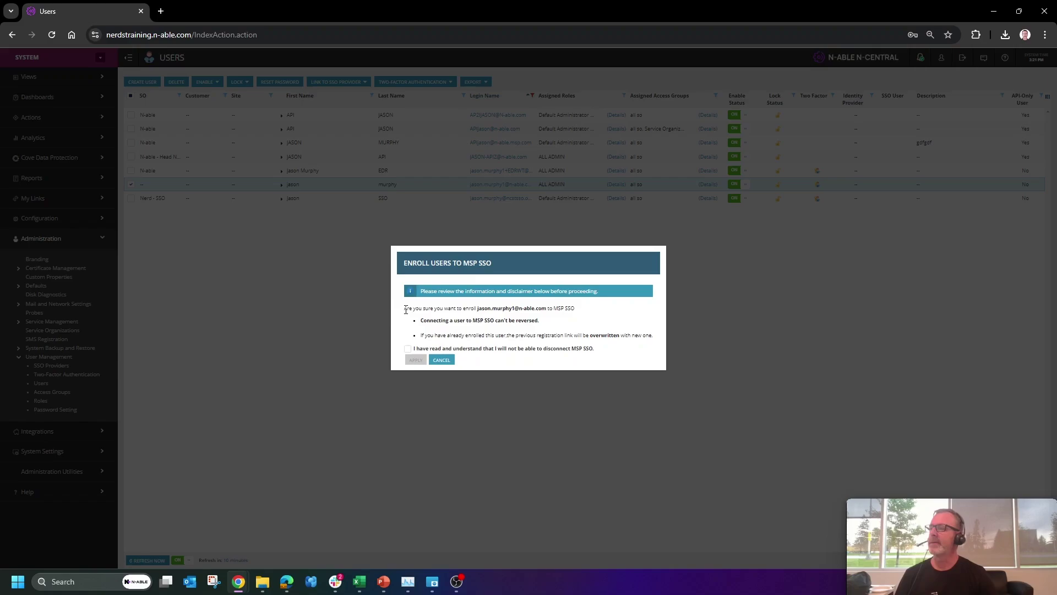
left_click_drag(406, 310, 586, 314)
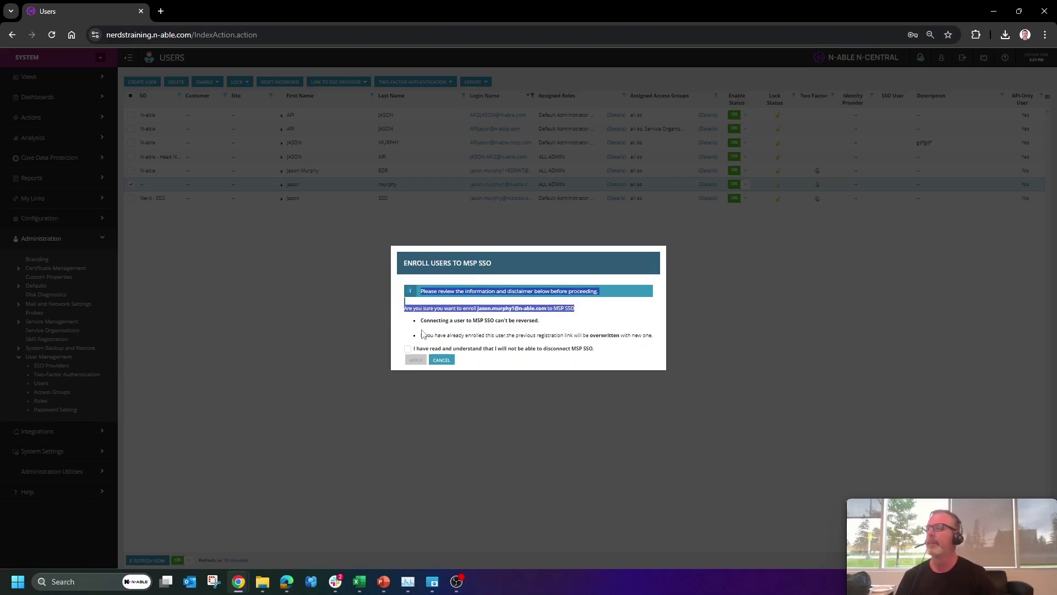
left_click_drag(421, 321, 551, 324)
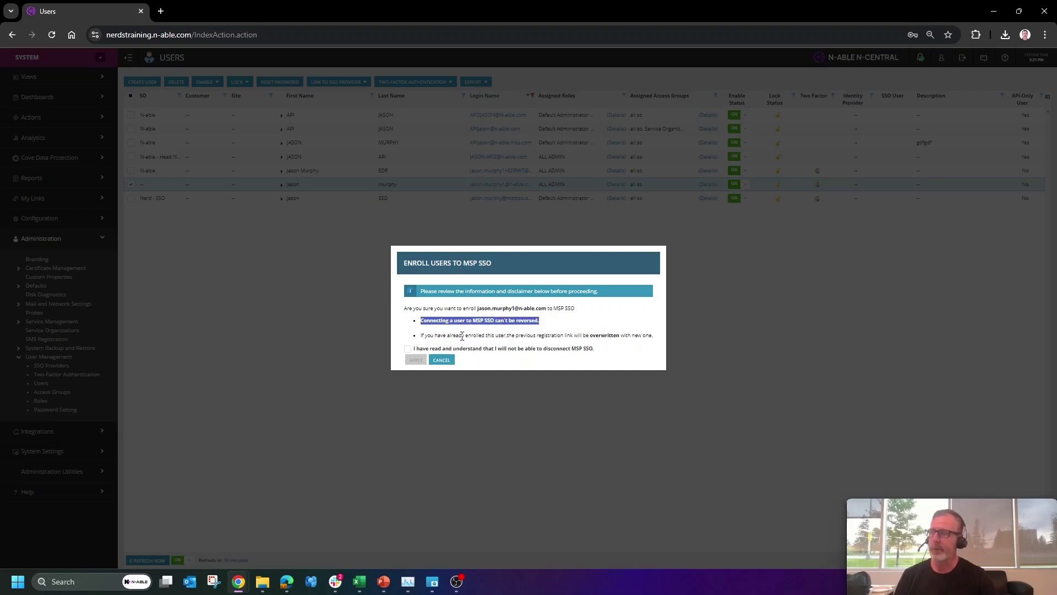
mouse_move(420, 335)
left_mouse_down()
mouse_move(658, 346)
mouse_move(417, 348)
left_mouse_up()
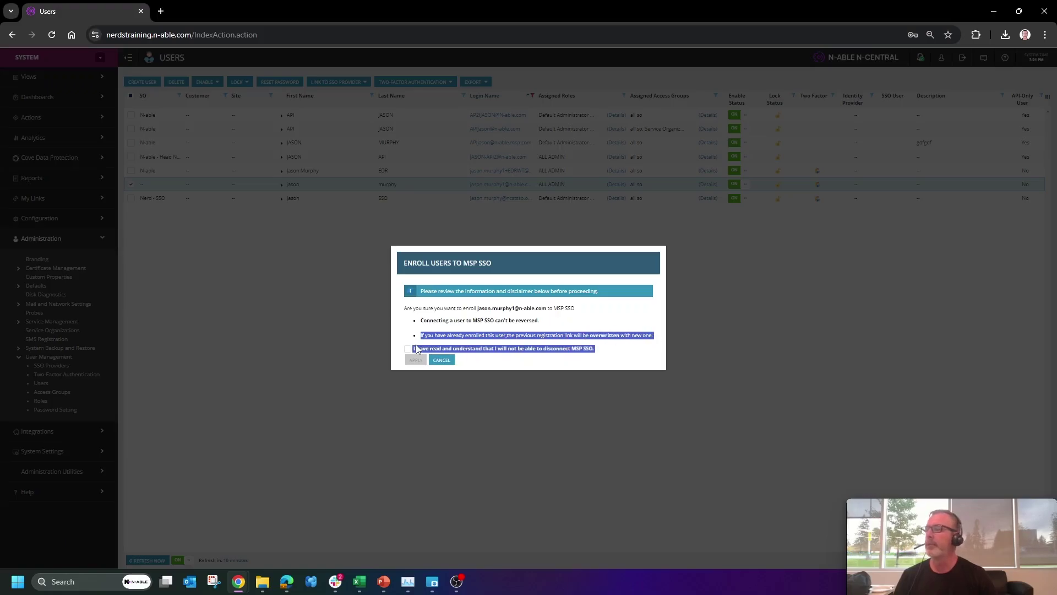
left_click(408, 349)
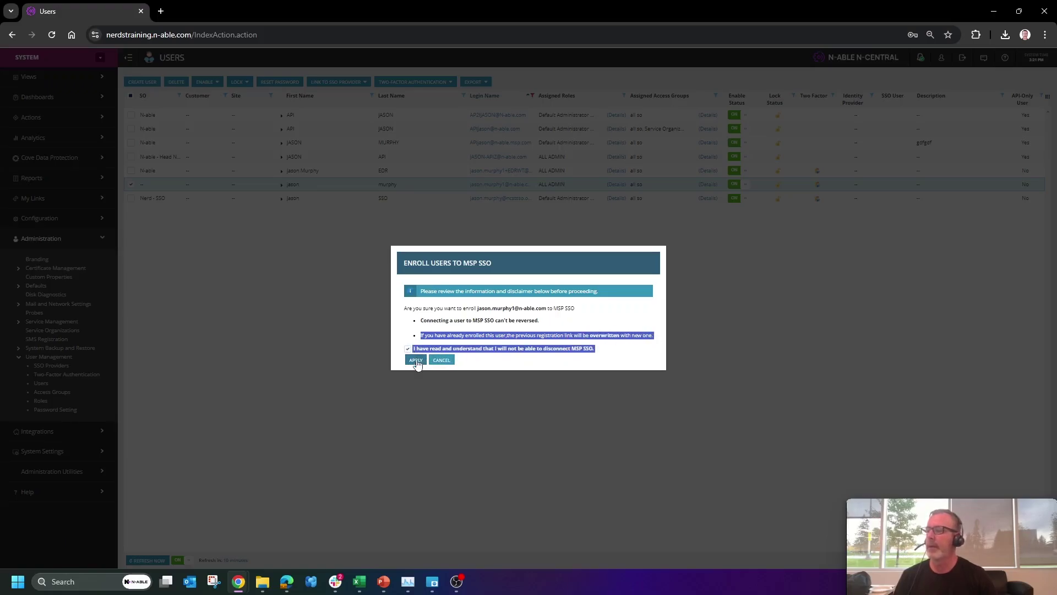
left_click(416, 361)
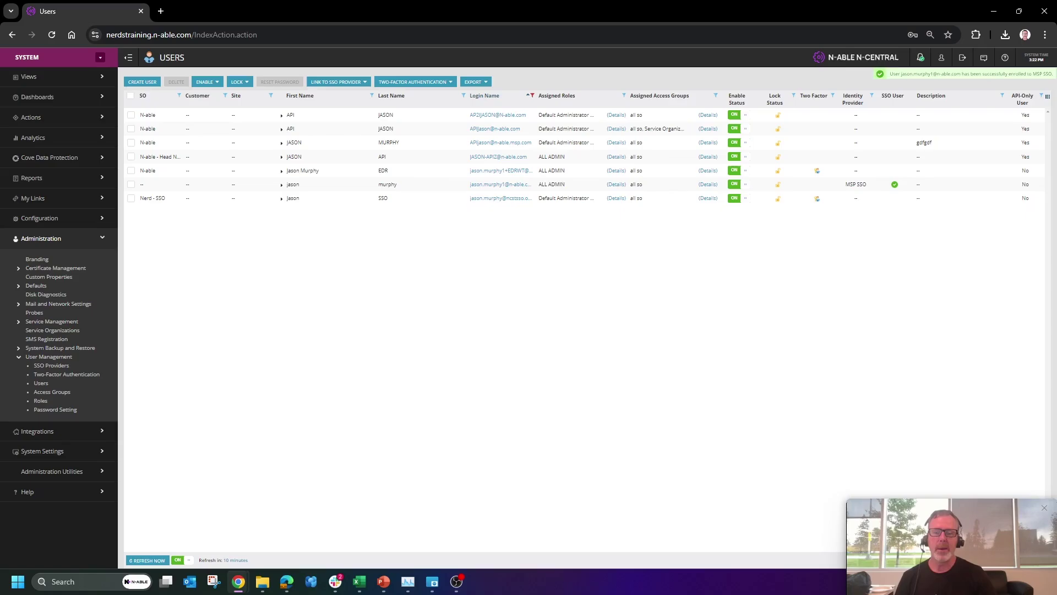
- In the other browser session, filter the Users list by the demo user's last name and zoom to 80%
key("alt+Tab")
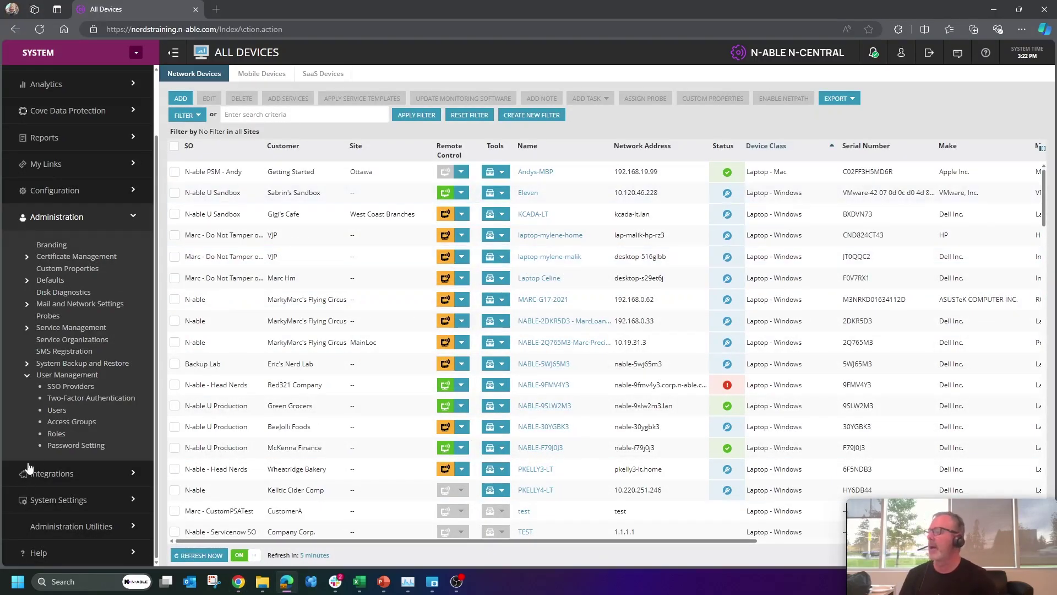
left_click(57, 410)
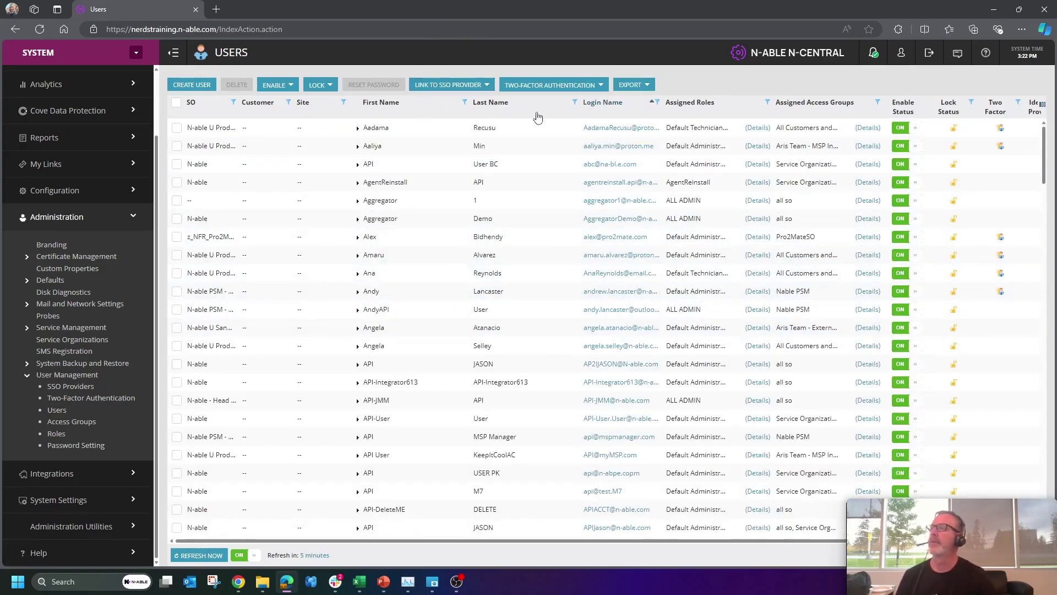
left_click(464, 103)
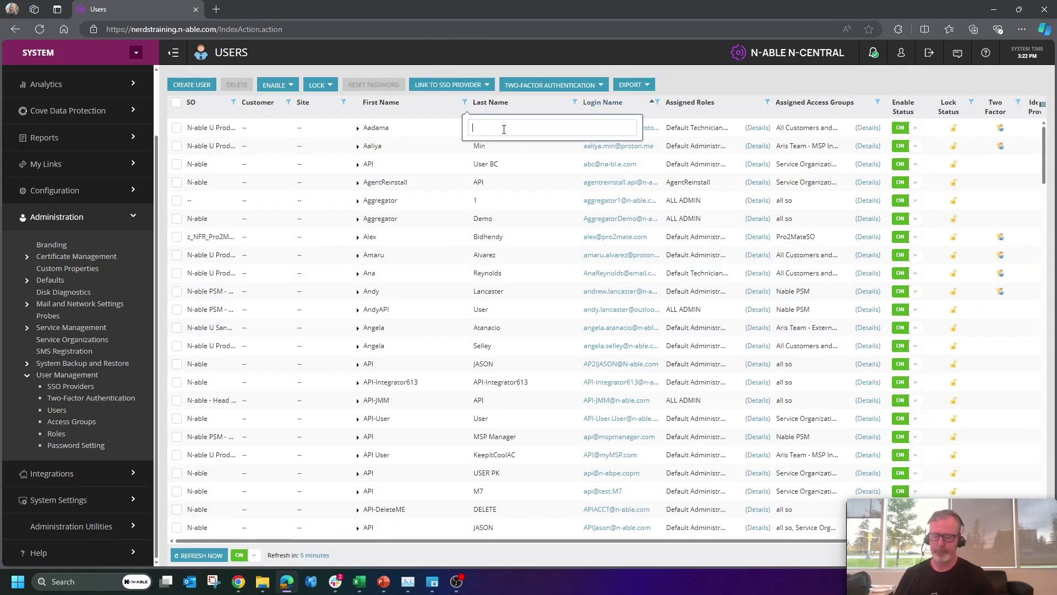
key("Return")
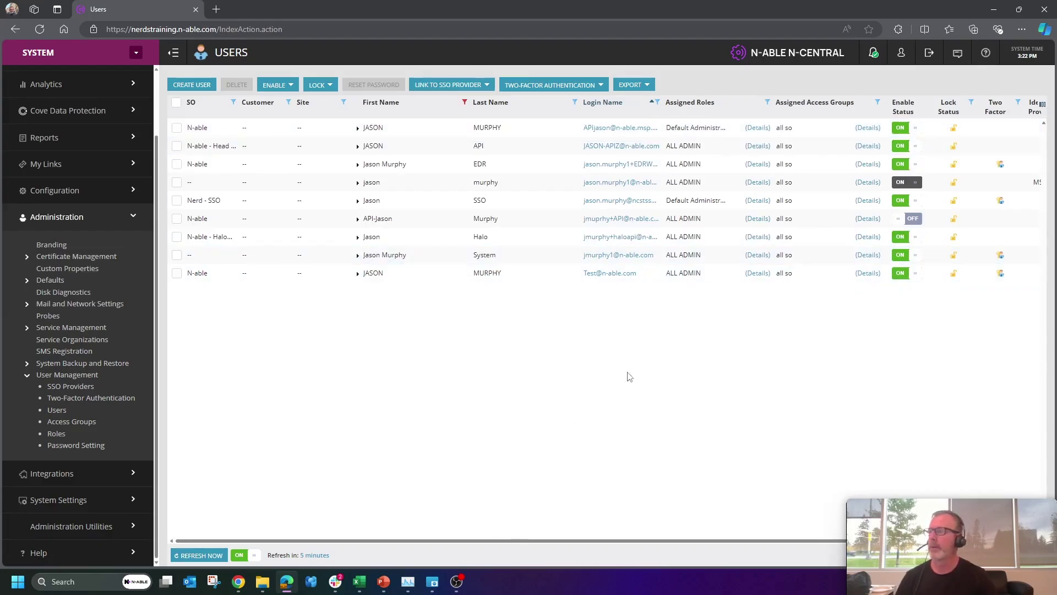
key("ctrl+minus")
key("ctrl+minus")
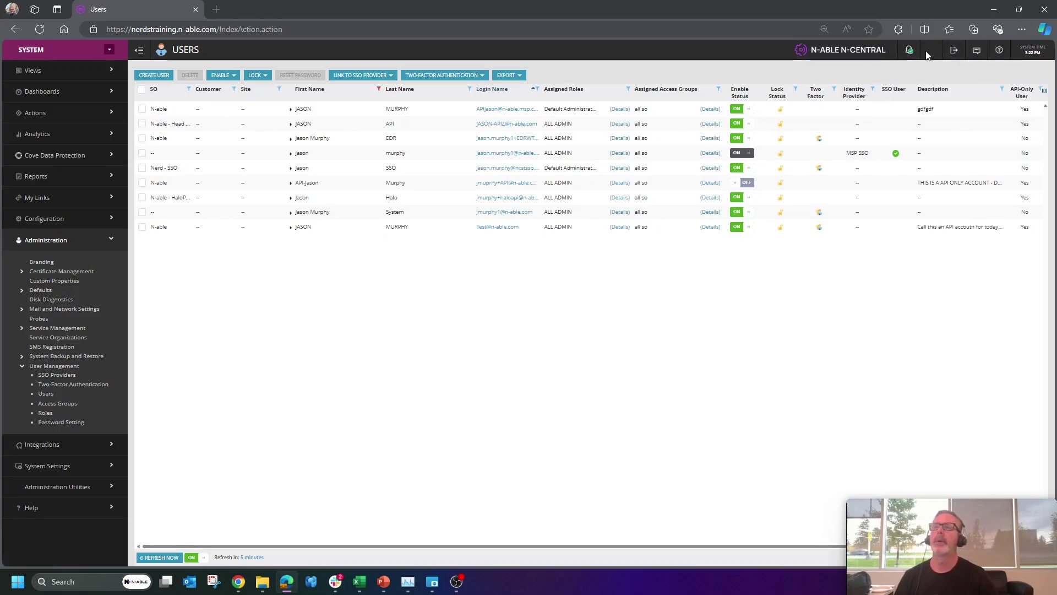
- Log out, sign back in through MSP SSO with e-mail, password and 2FA code, and accept the permission request
left_click(954, 50)
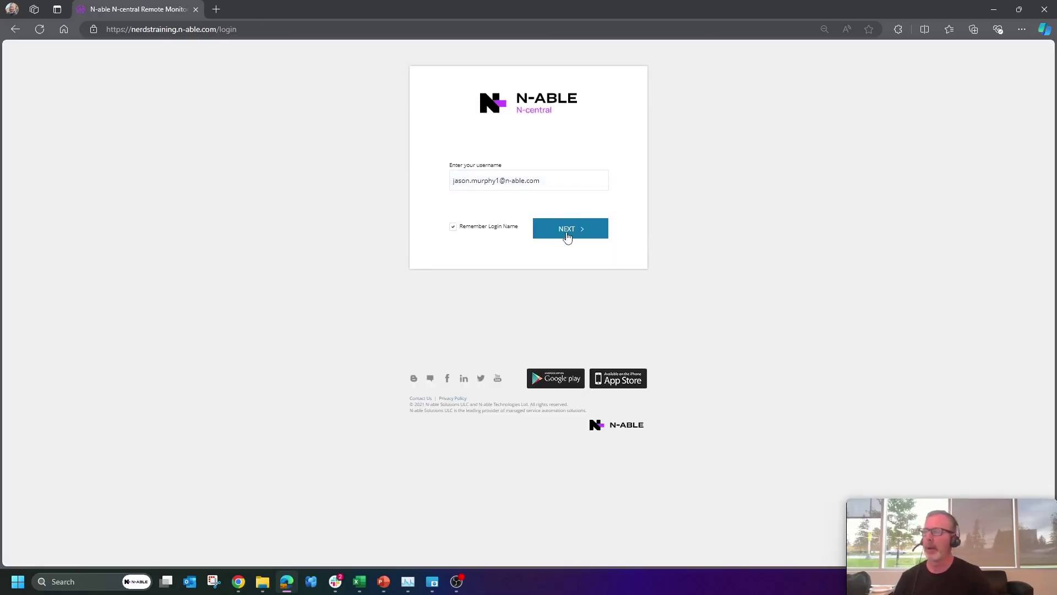
left_click(567, 235)
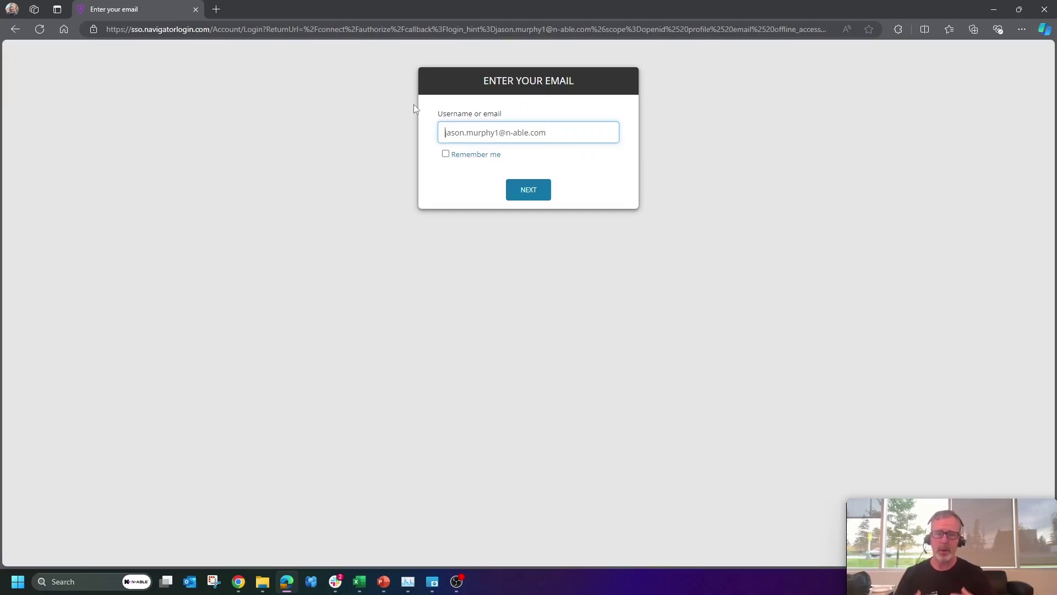
left_click(536, 193)
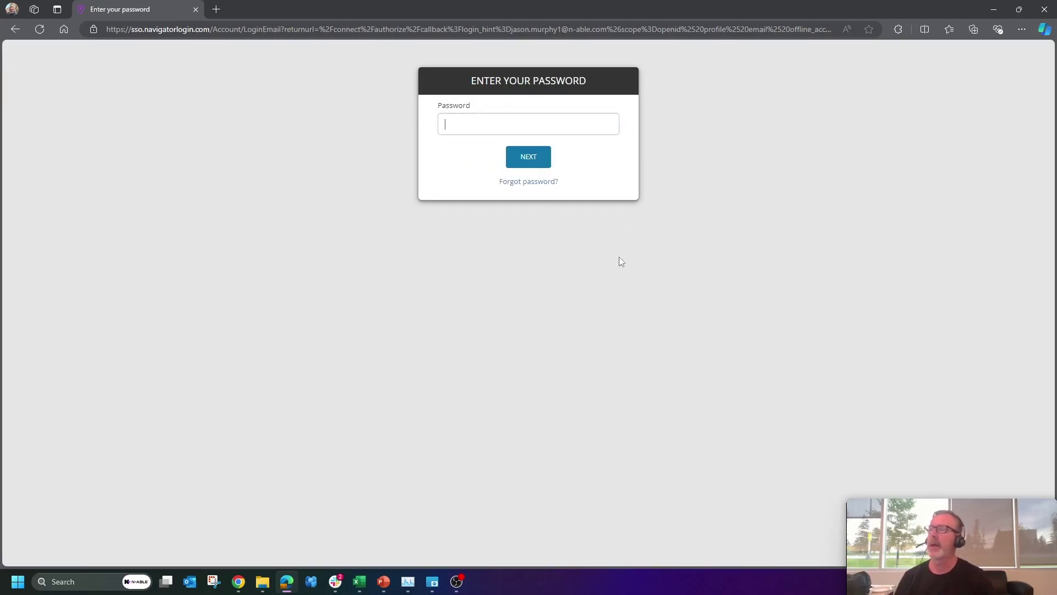
left_click(527, 161)
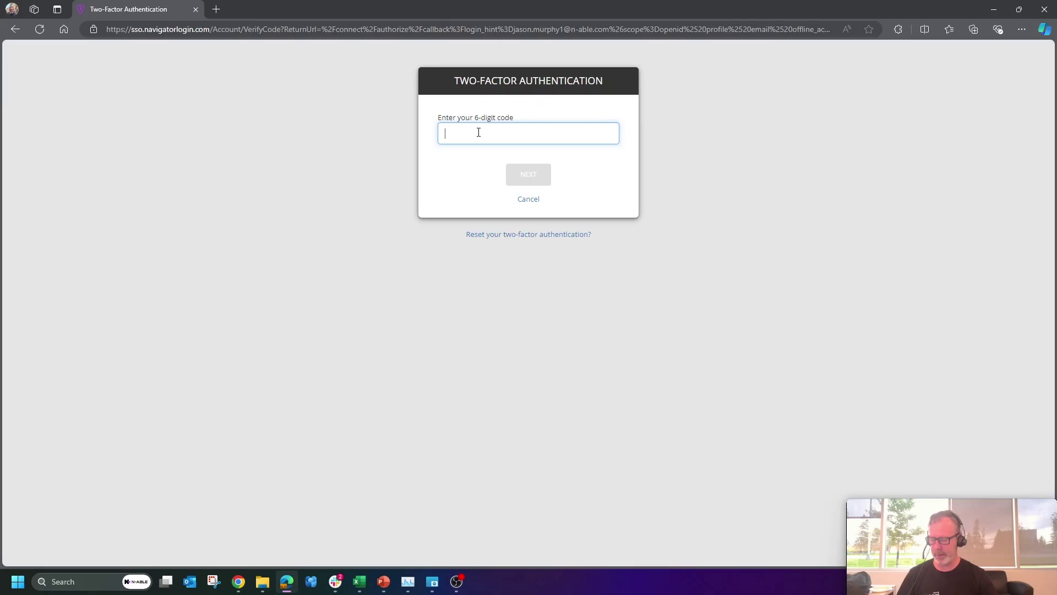
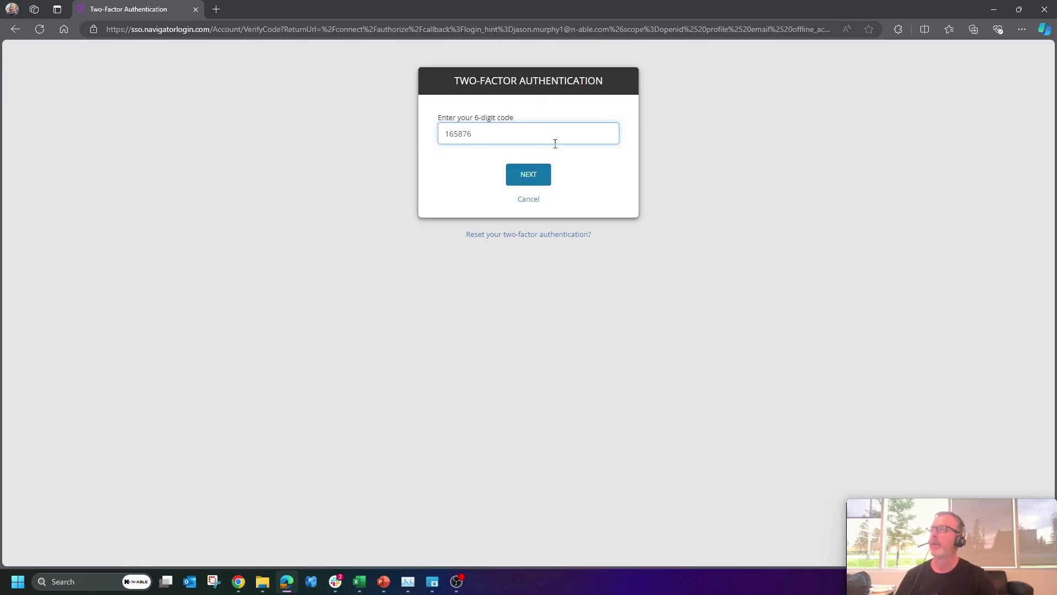
left_click(523, 177)
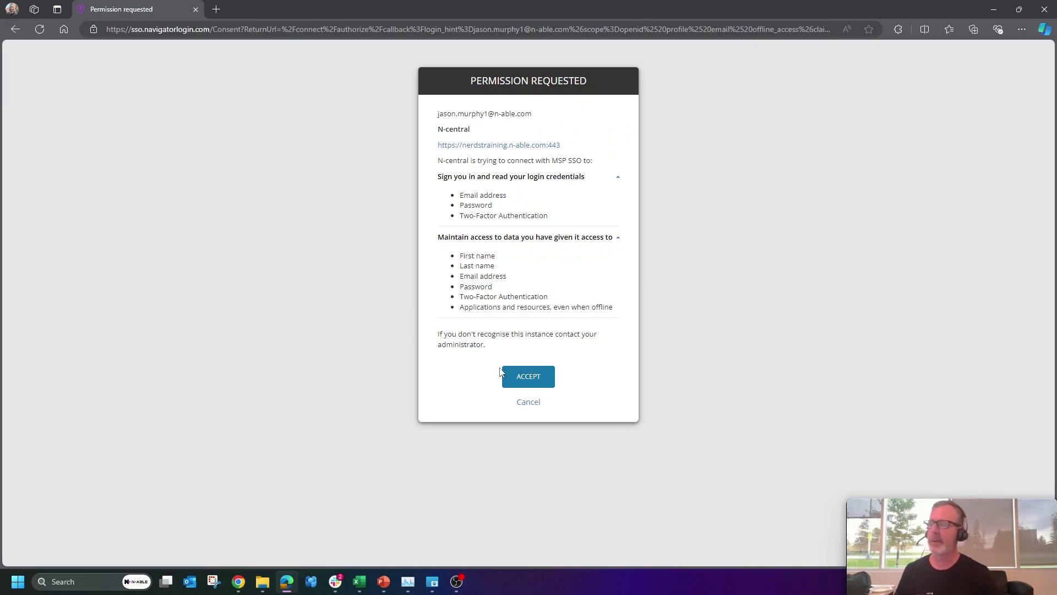
left_click(533, 378)
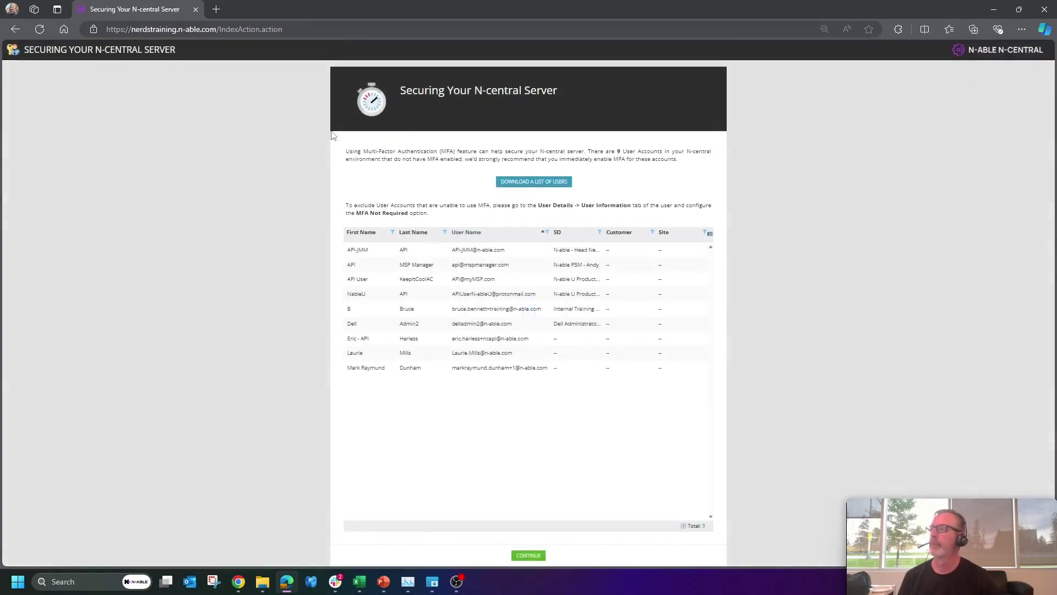
- Continue past the Securing Your N-central Server MFA recommendation page
left_click(528, 555)
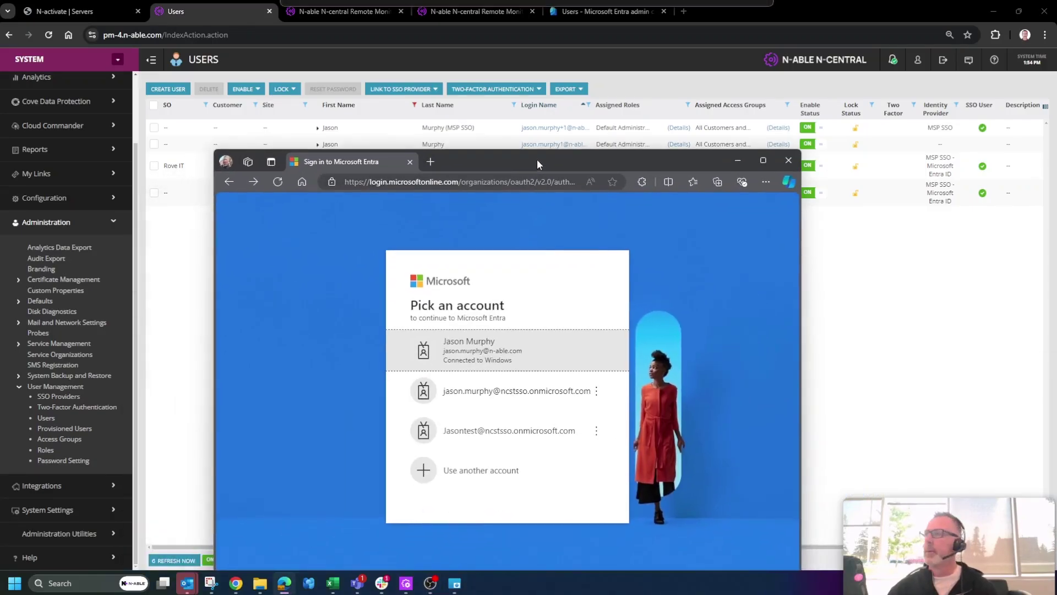
- Sign into Microsoft Entra with the tenant admin account using its saved password
double_click(537, 159)
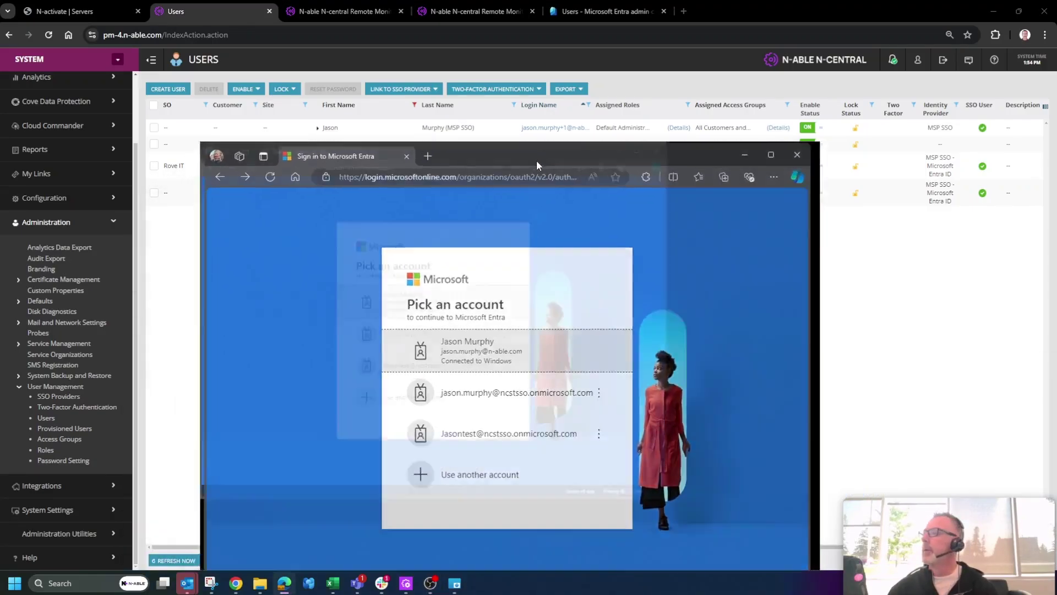
left_click(507, 304)
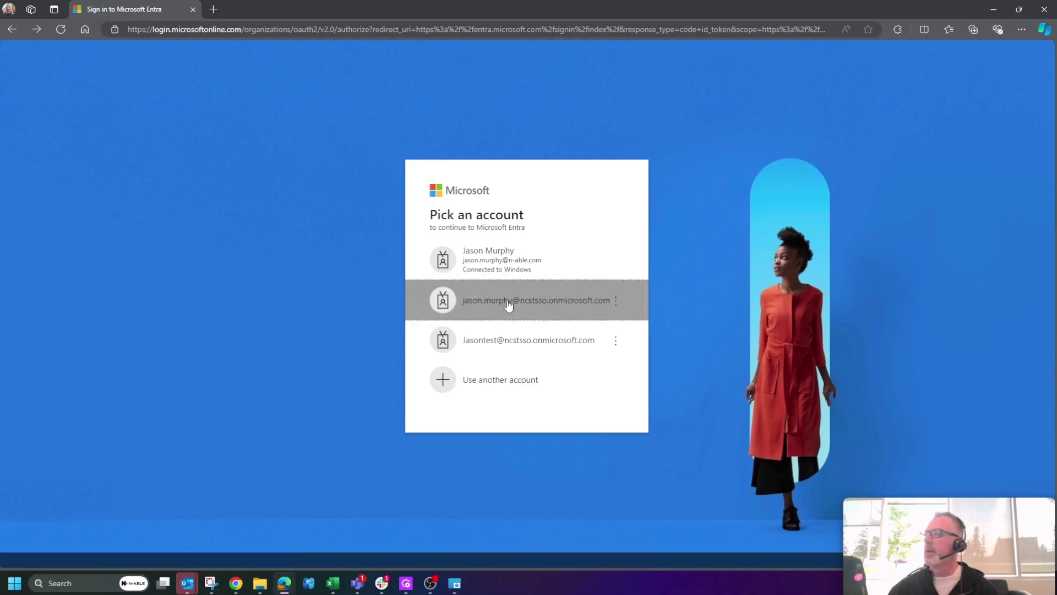
left_click(524, 299)
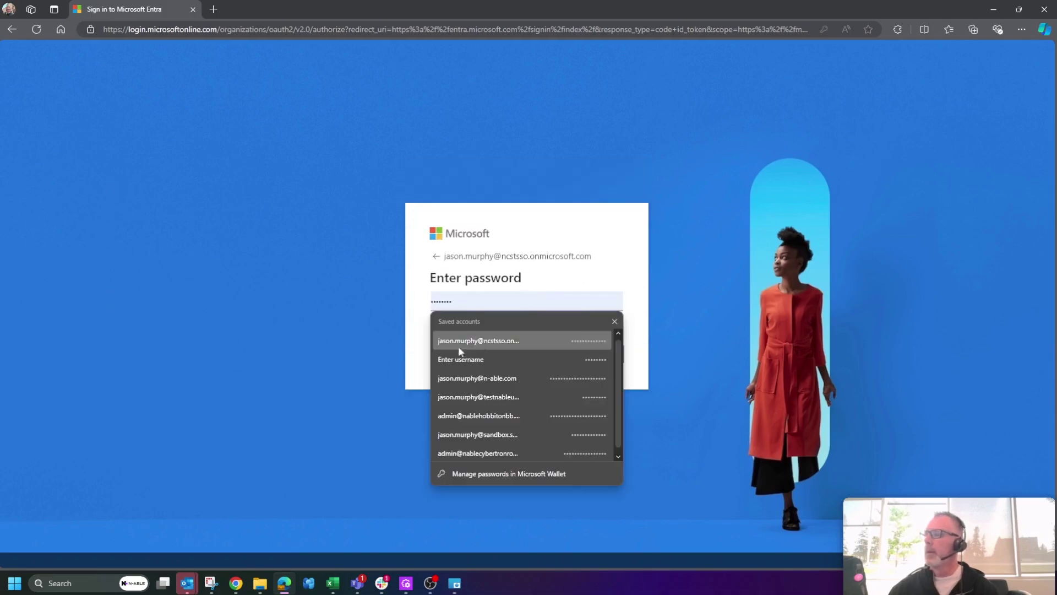
left_click(460, 347)
left_click(576, 354)
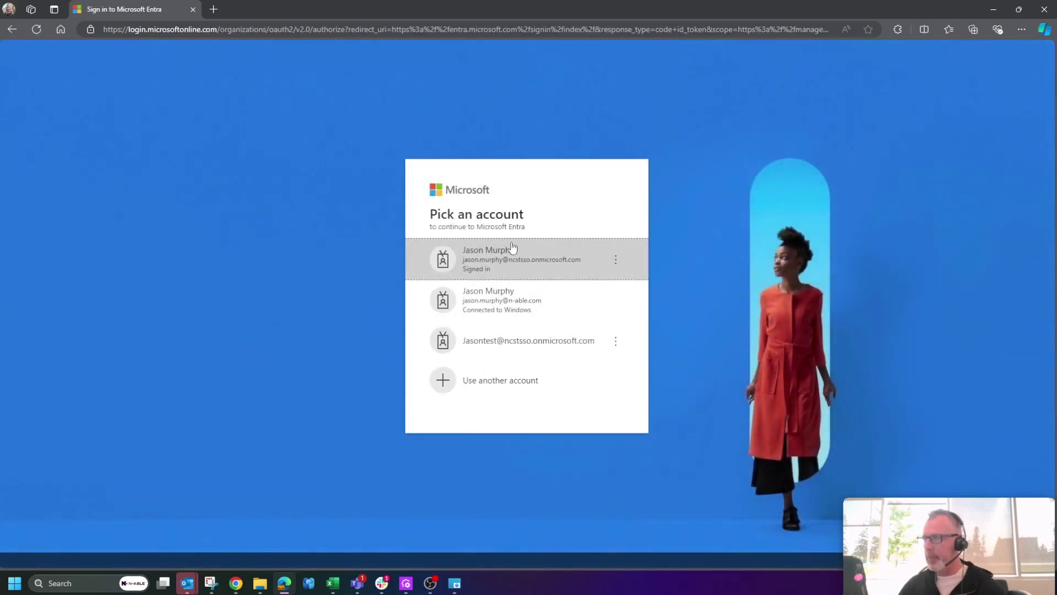
left_click(499, 269)
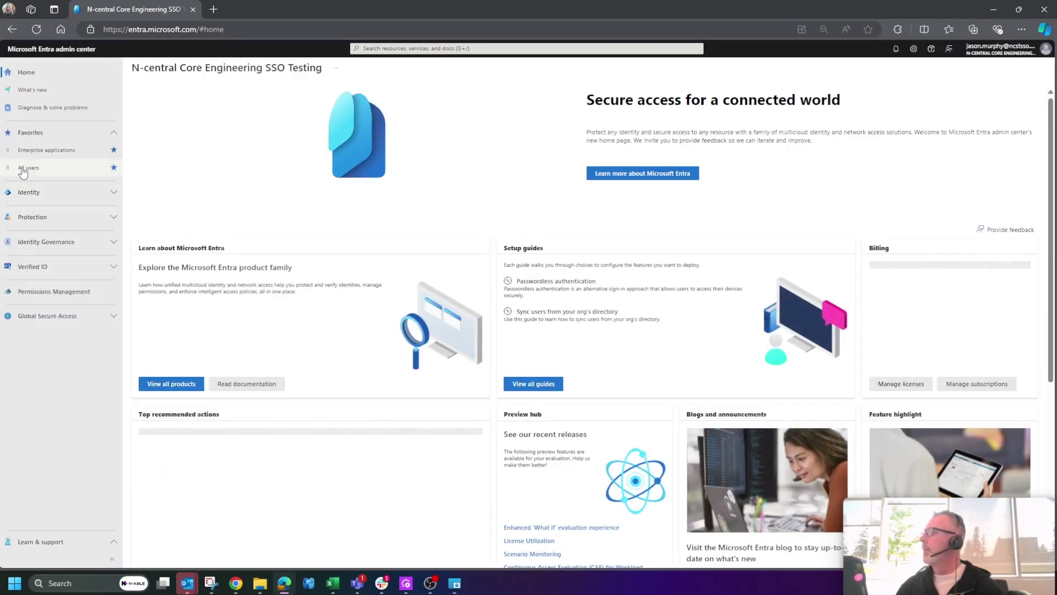
- Open the All users list of 117 users, scroll it, and check then dismiss the New user options
left_click(28, 167)
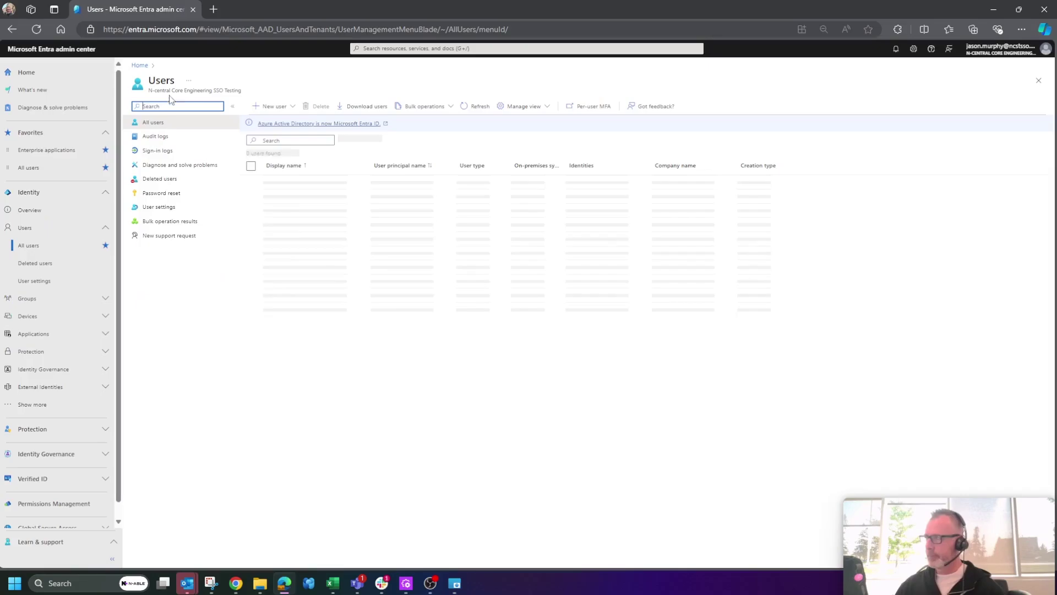
left_click(292, 108)
scroll(534, 355, "down", 2)
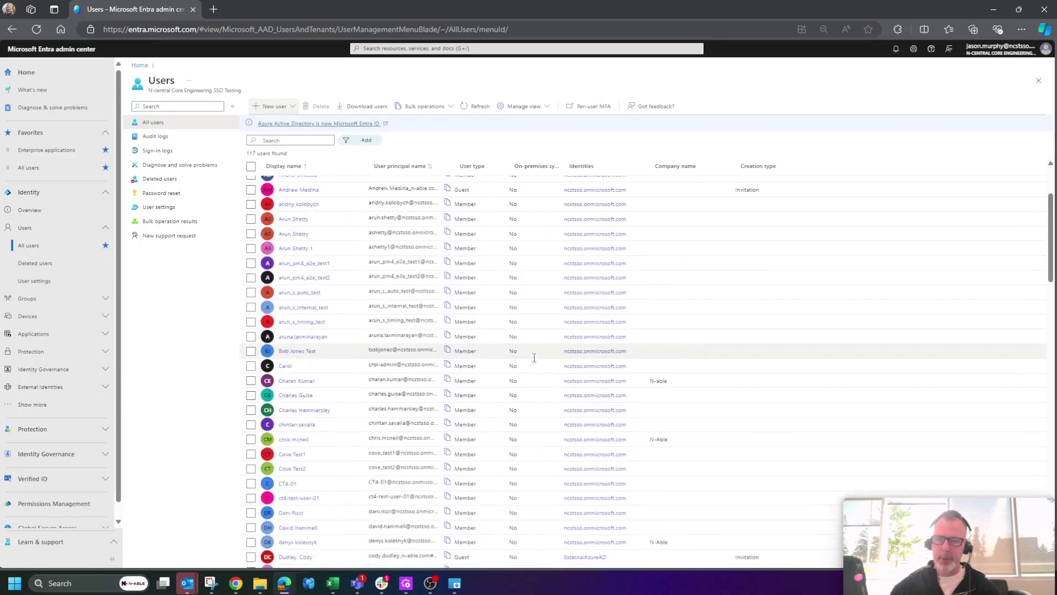
scroll(534, 358, "up", 2)
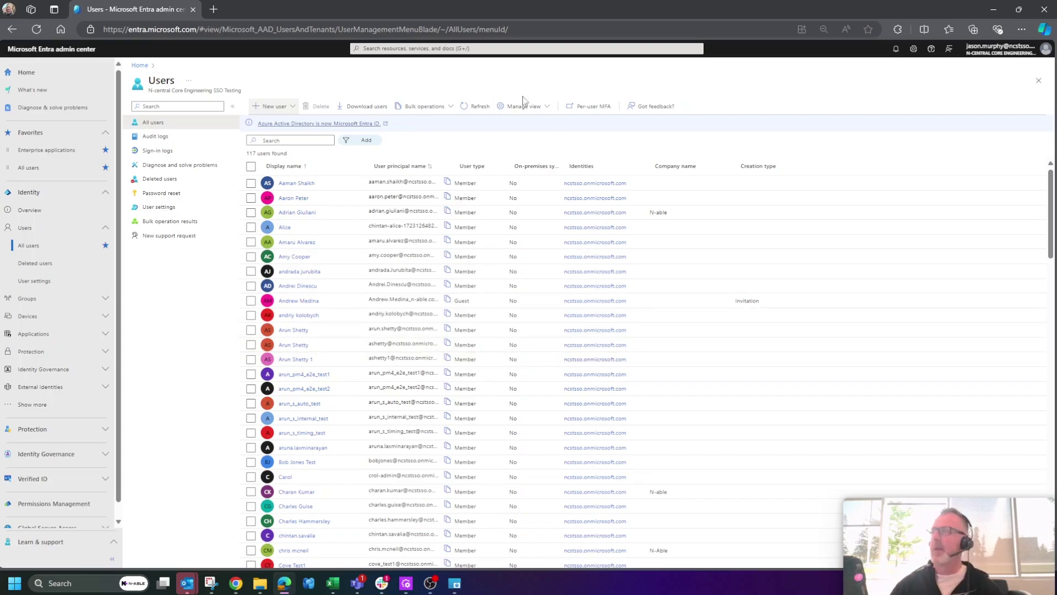
left_click(292, 107)
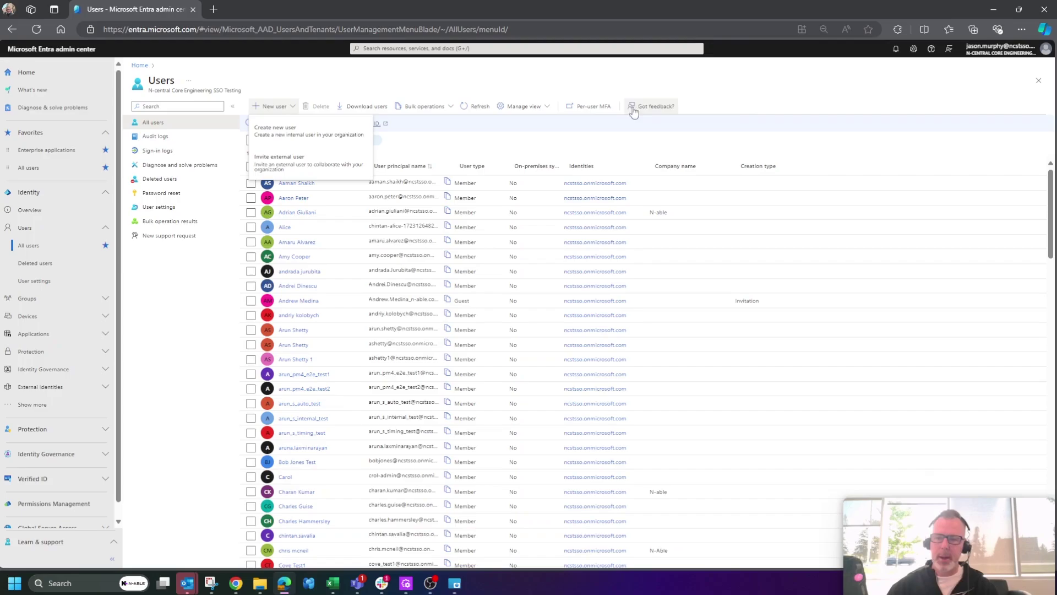
left_click(753, 131)
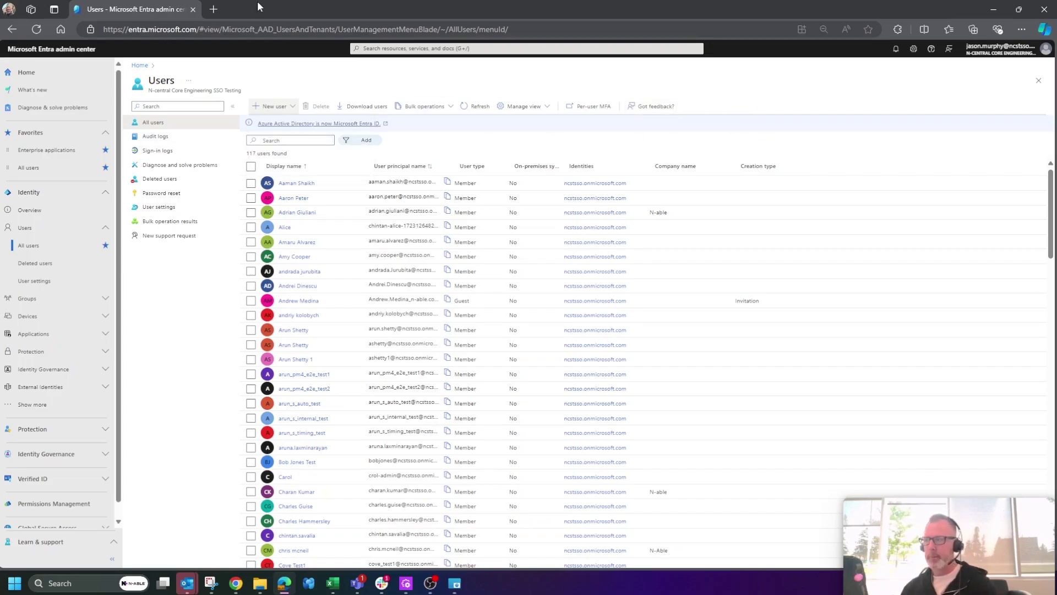
- Start a new enterprise application and search the gallery for 'n-able'
left_click(49, 150)
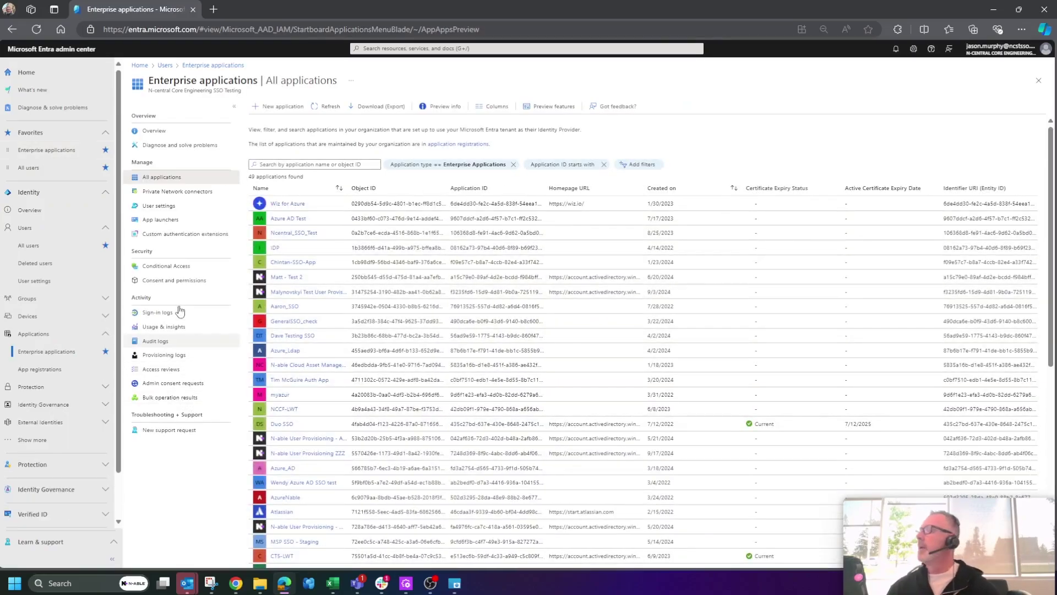
left_click(279, 106)
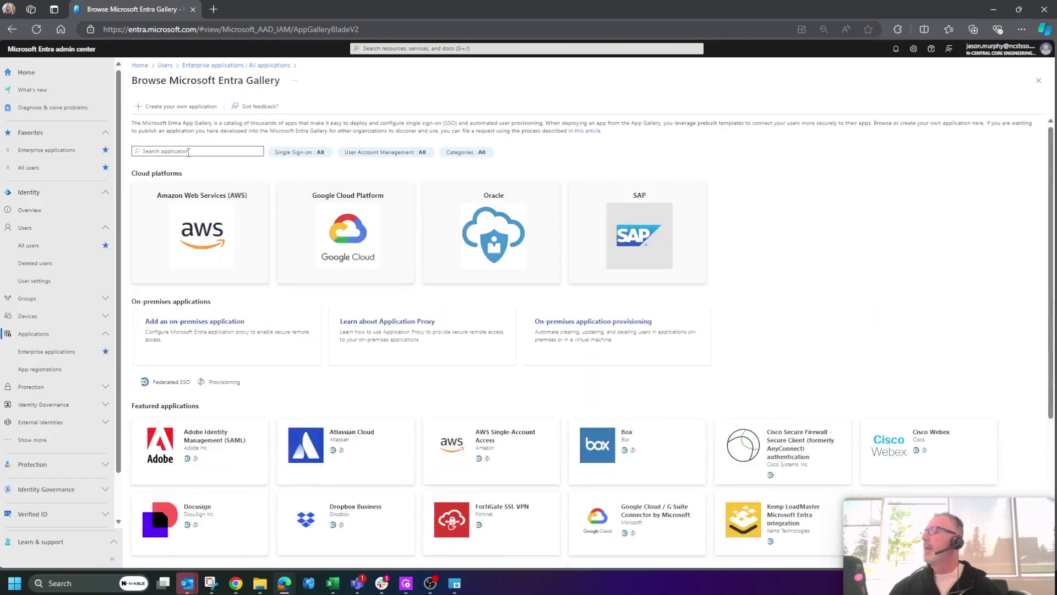
left_click(202, 152)
type("n-a")
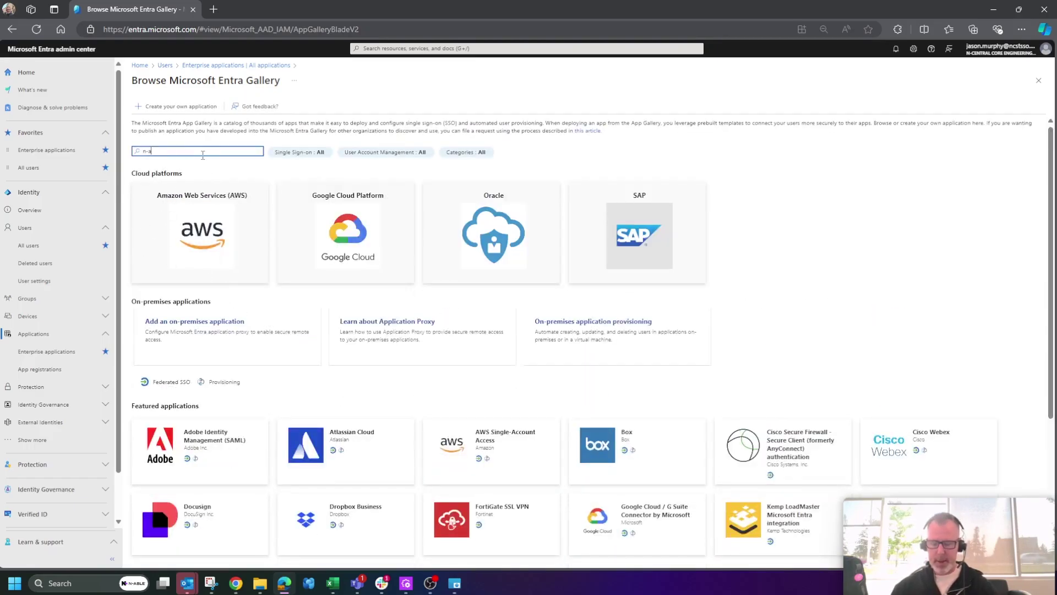
type("ble")
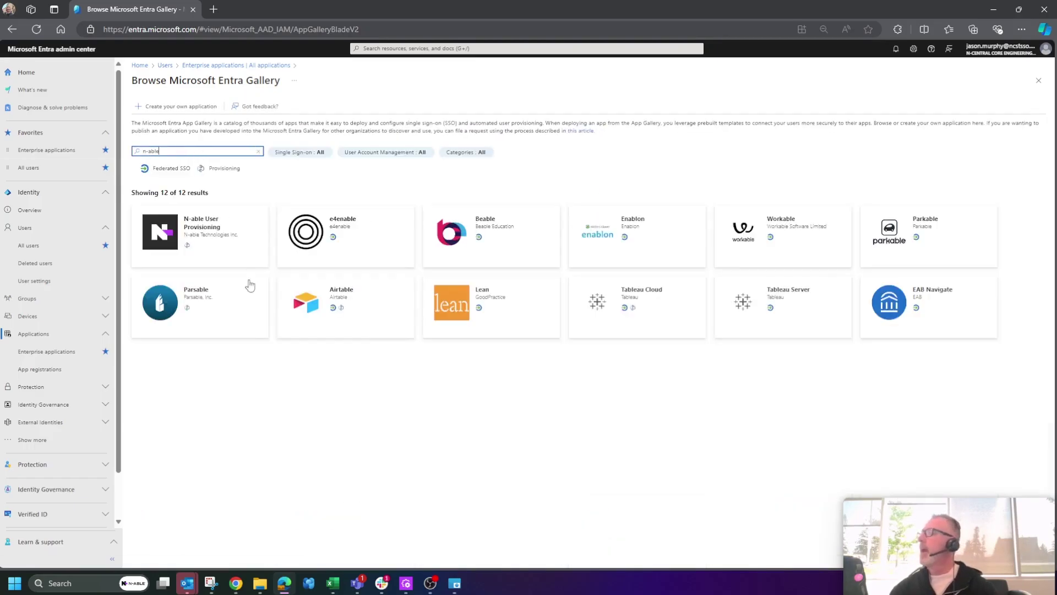
- Pick N-able User Provisioning and name it 'N-able User Provisioning XX1'
left_click(206, 232)
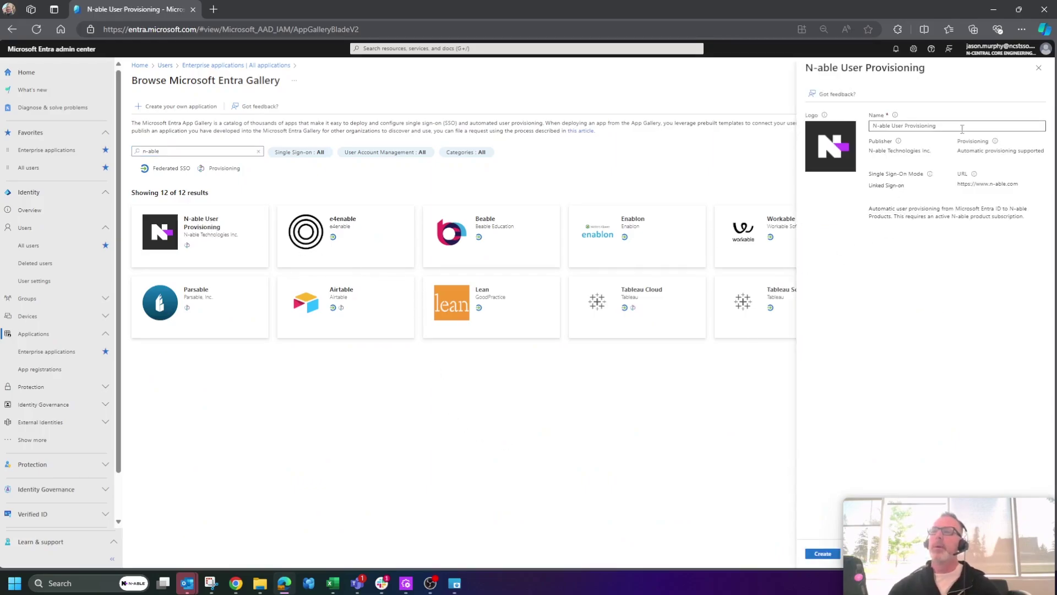
left_click(963, 128)
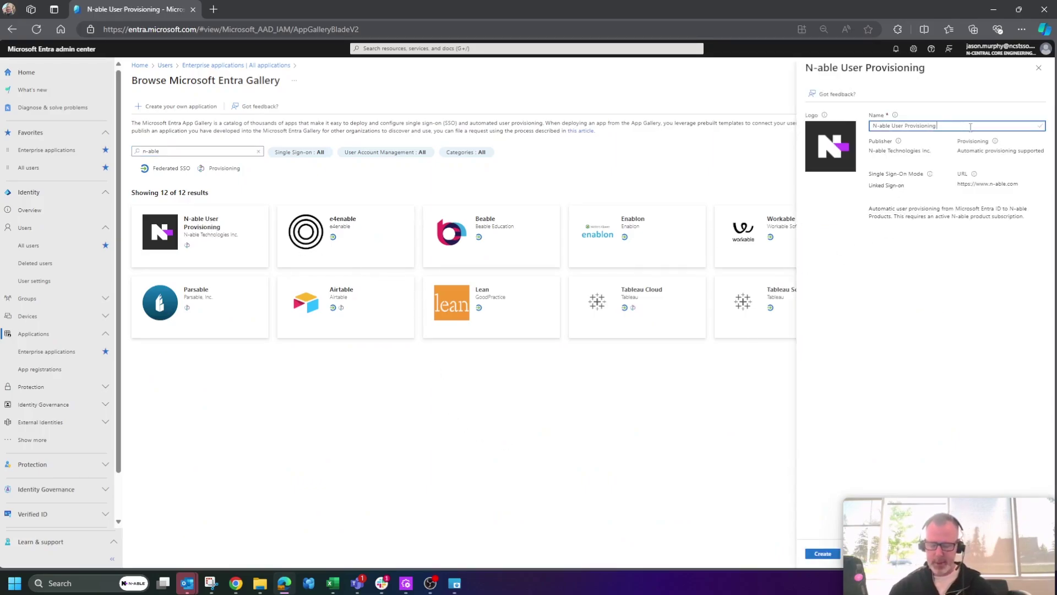
type("XX")
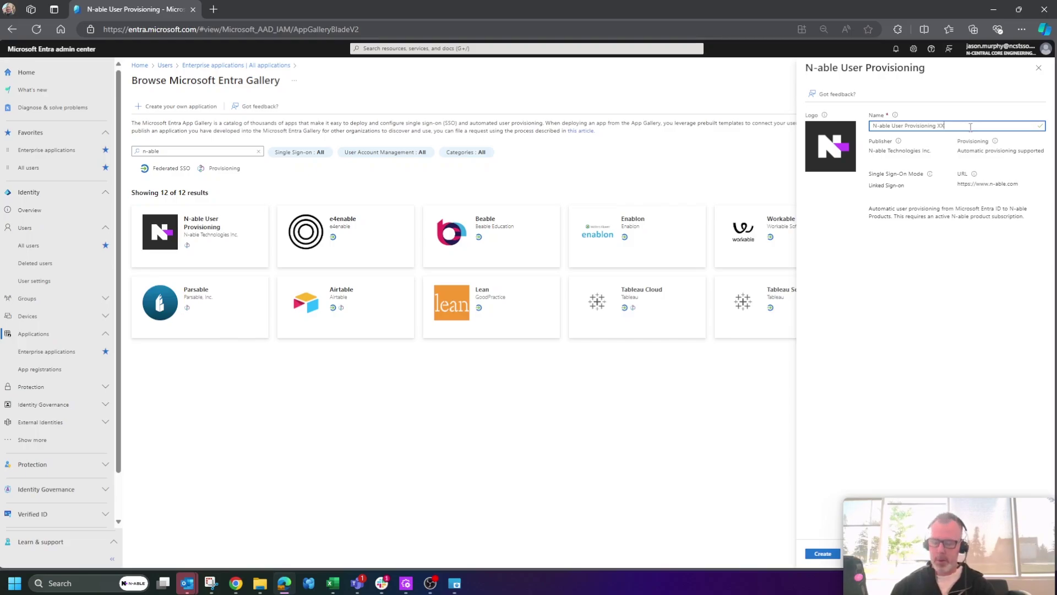
type("1")
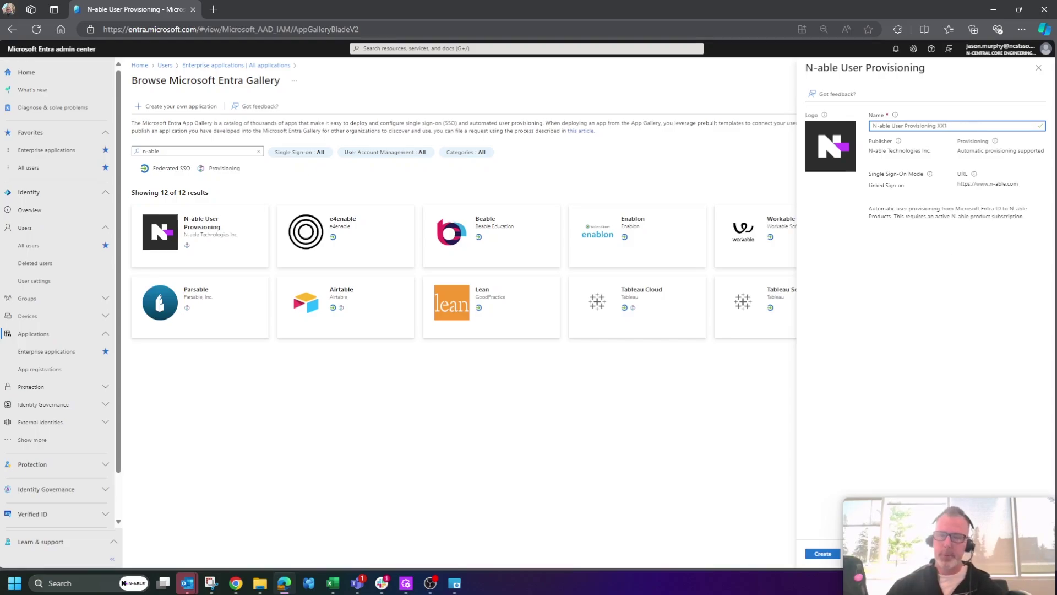
left_click(965, 245)
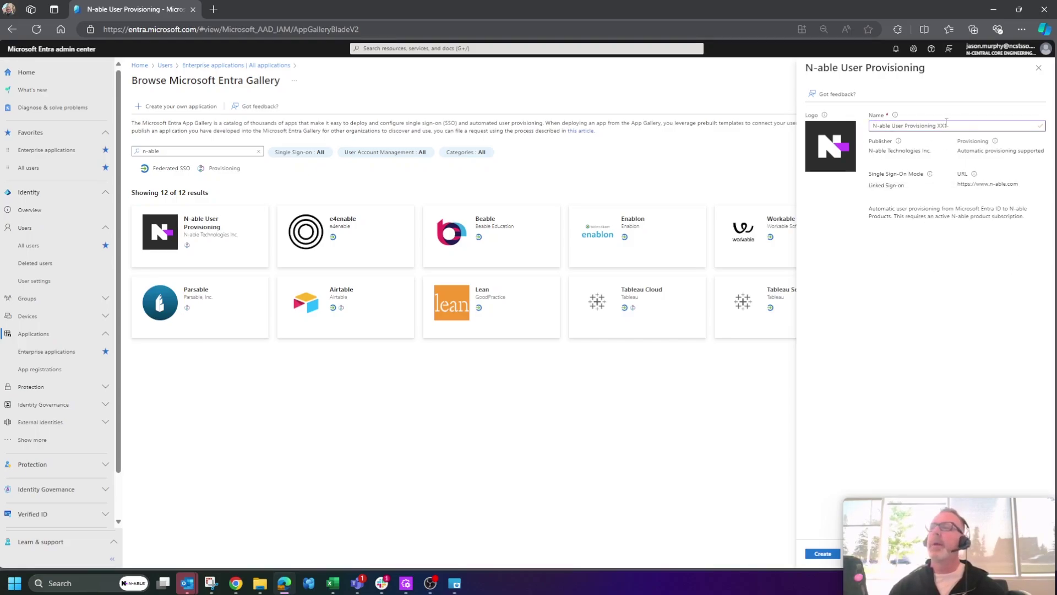
- Create the N-able User Provisioning XX1 app, then select its Name, Application ID and Object ID
mouse_move(917, 522)
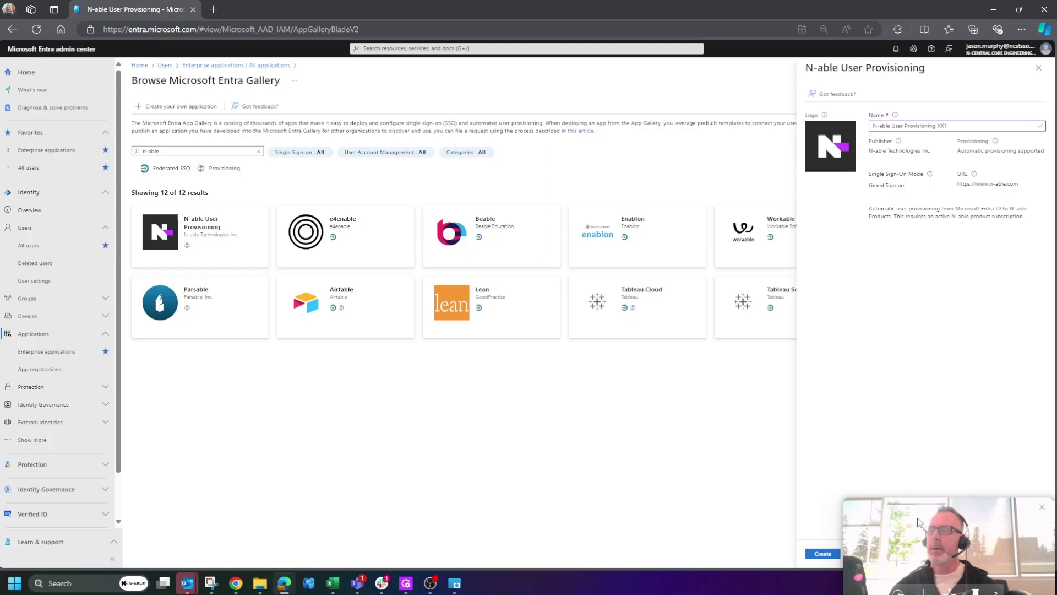
left_click(823, 553)
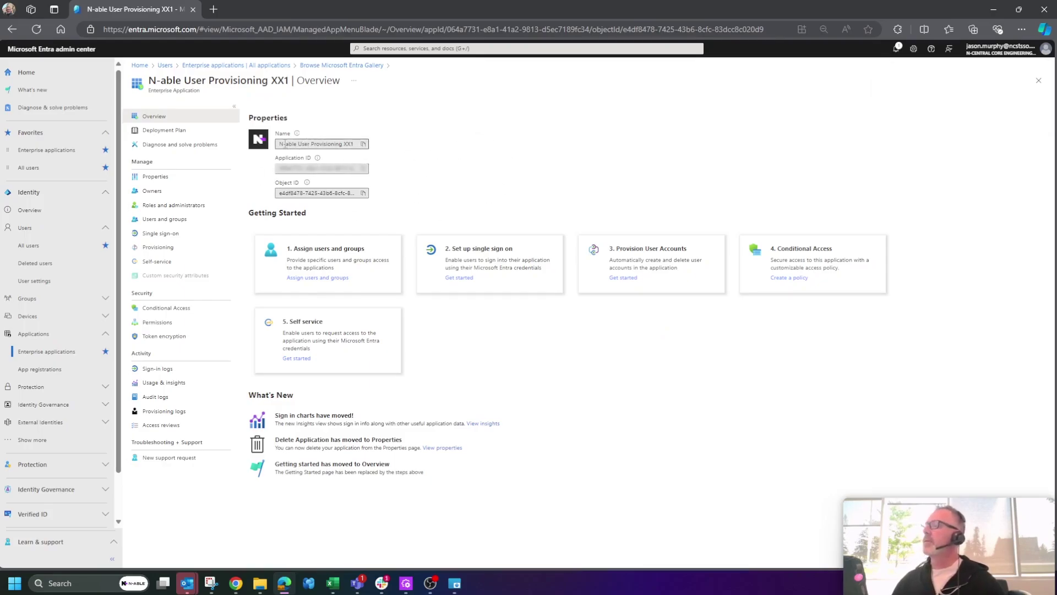
left_click_drag(286, 144, 456, 144)
left_click_drag(293, 168, 425, 168)
left_click_drag(289, 193, 432, 366)
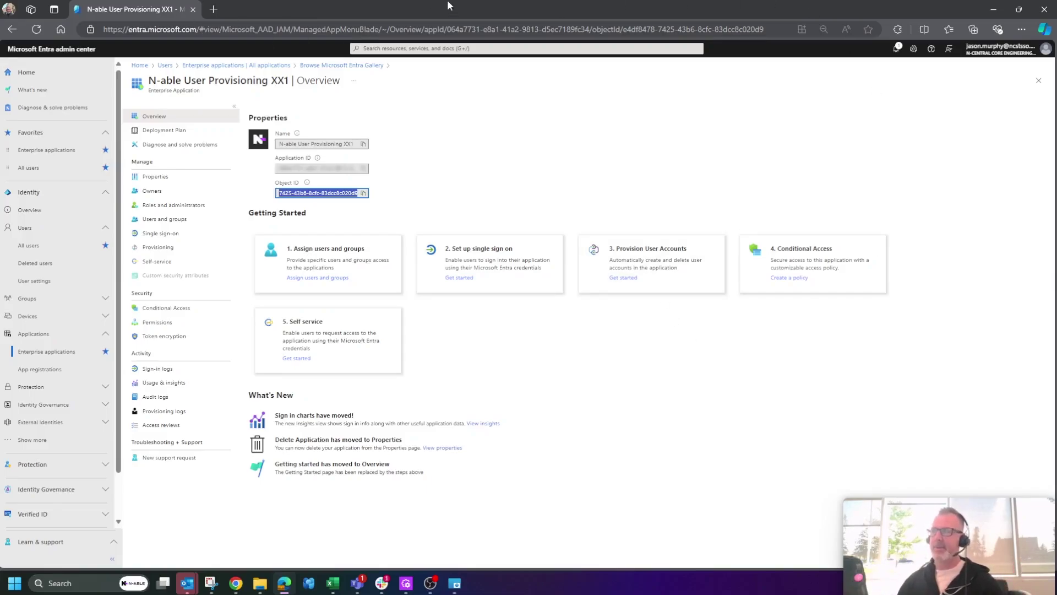
- Minimize the Entra admin window to return to the N-central Users page
left_click(994, 8)
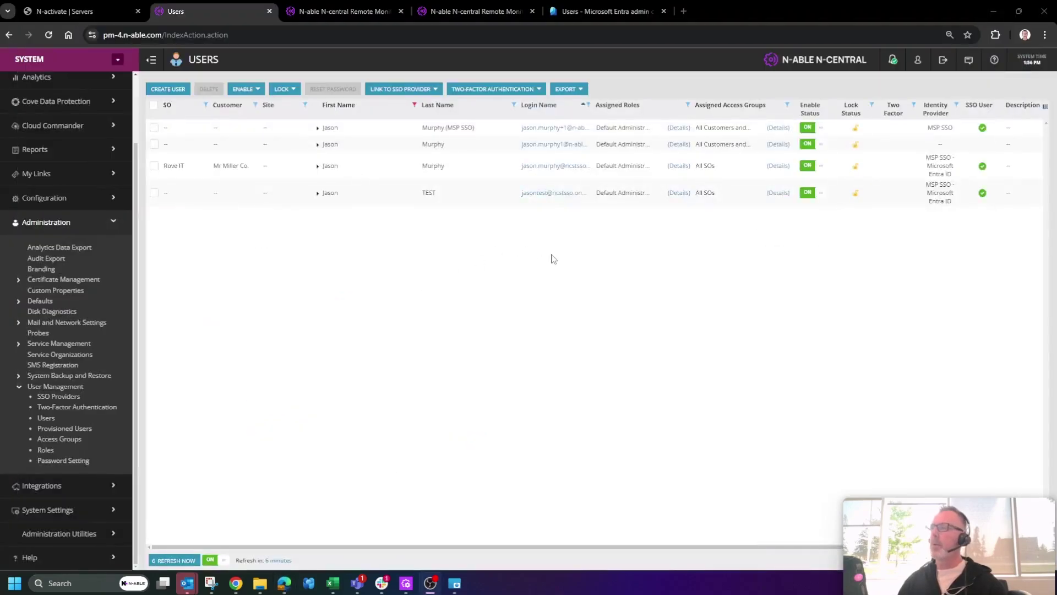